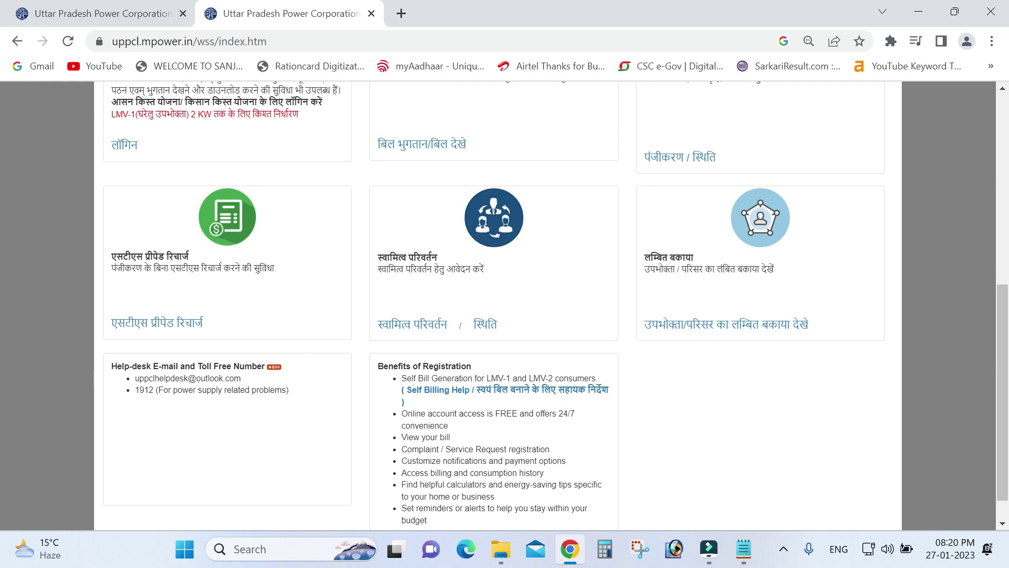
{"action": "scroll", "coordinate": [462, 311], "scroll_direction": "down", "scroll_amount": 1}
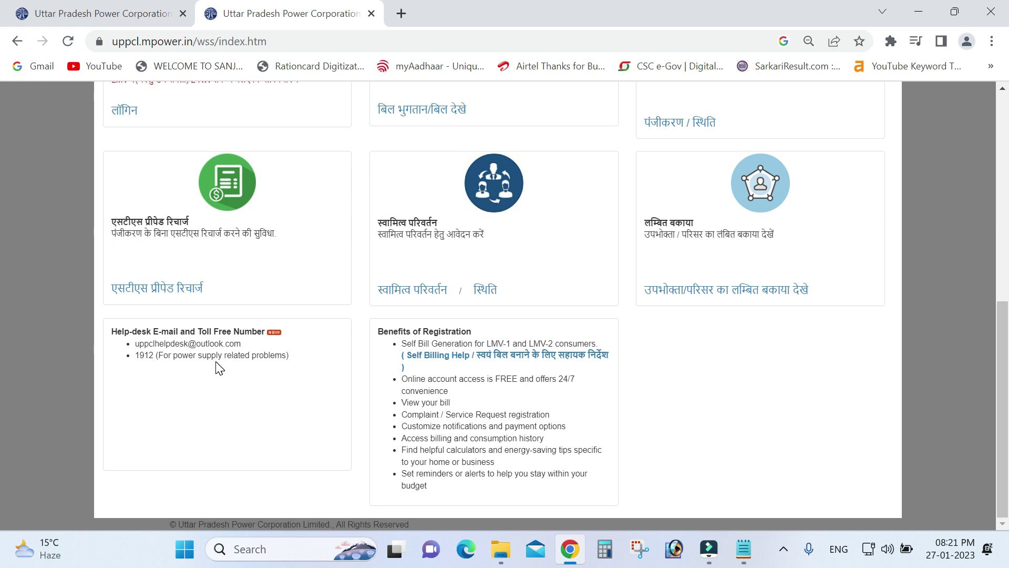
{"action": "scroll", "coordinate": [486, 331], "scroll_direction": "up", "scroll_amount": 9}
{"action": "scroll", "coordinate": [486, 331], "scroll_direction": "down", "scroll_amount": 9}
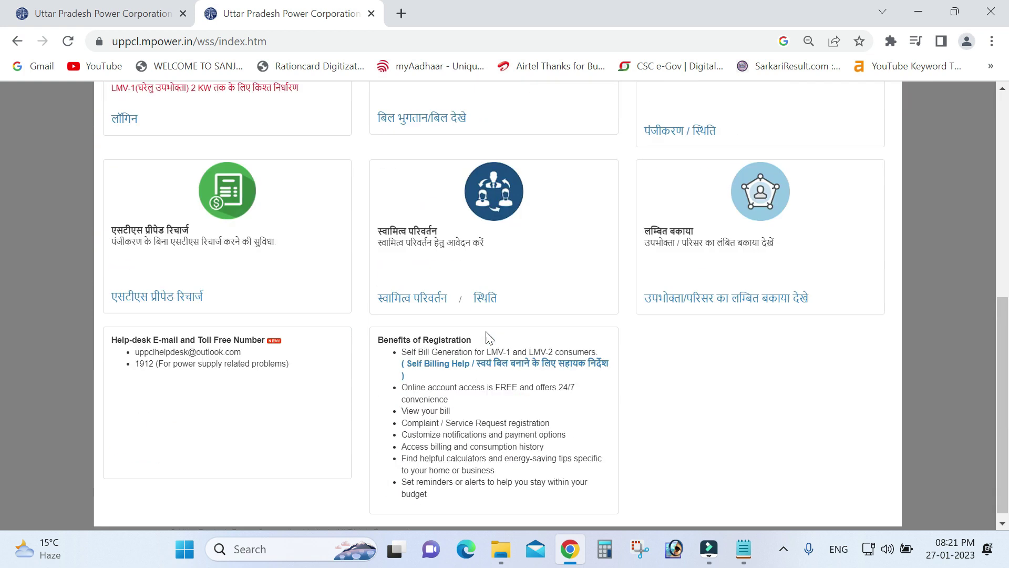
{"action": "scroll", "coordinate": [487, 337], "scroll_direction": "up", "scroll_amount": 4}
{"action": "scroll", "coordinate": [488, 337], "scroll_direction": "down", "scroll_amount": 3}
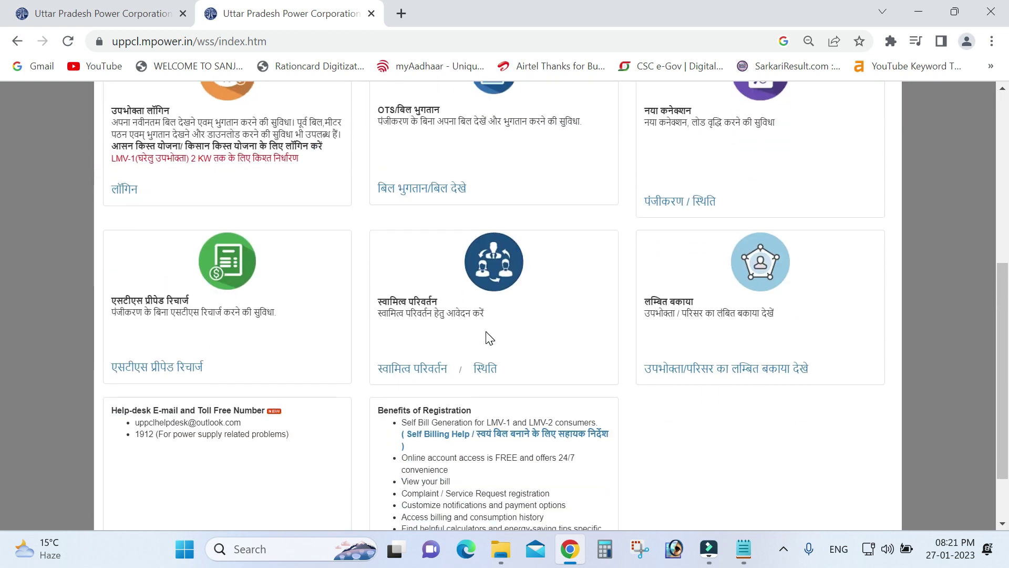
{"action": "scroll", "coordinate": [486, 338], "scroll_direction": "down", "scroll_amount": 2}
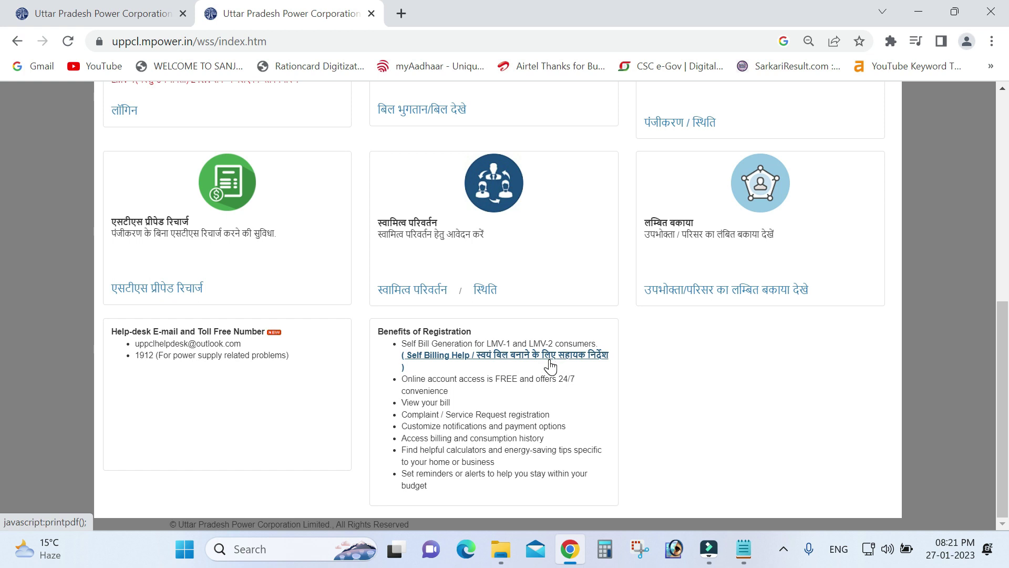
{"action": "scroll", "coordinate": [550, 366], "scroll_direction": "up", "scroll_amount": 5}
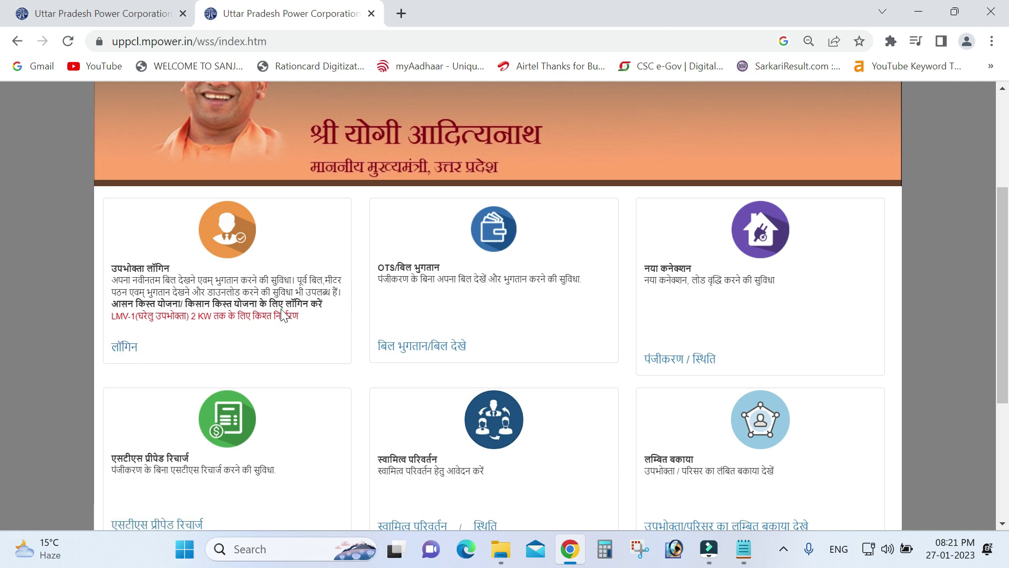
{"action": "left_click", "coordinate": [124, 349]}
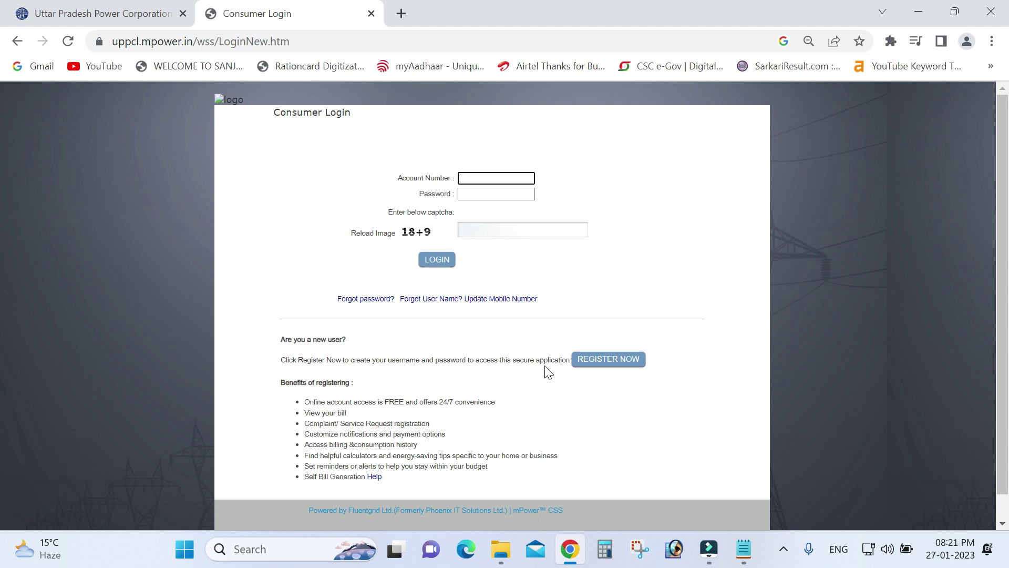
Step: Choose REGISTER NOW on the Consumer Login page to open the New User Registration form
{"action": "left_click", "coordinate": [608, 359]}
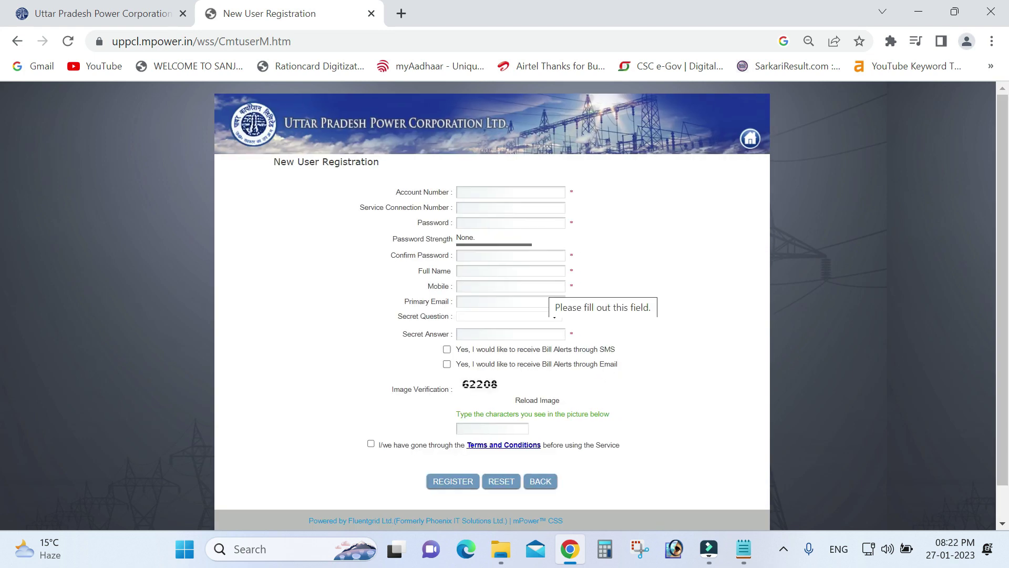
Step: Paste the consumer account number into the Account Number field and move to the password field
{"action": "left_click", "coordinate": [493, 192]}
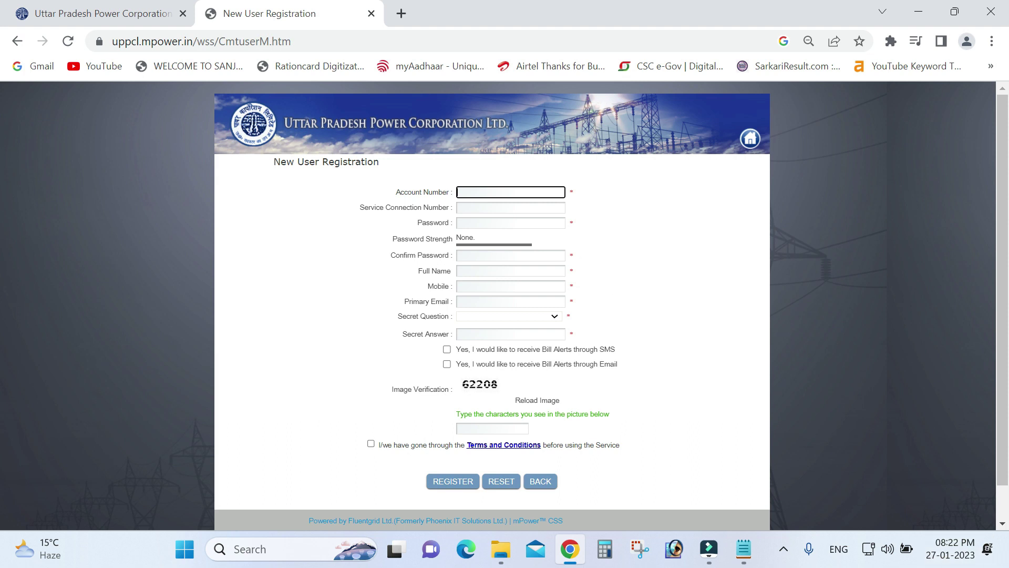
{"action": "left_click", "coordinate": [500, 193]}
{"action": "key", "text": "ctrl+v"}
{"action": "key", "text": "Tab"}
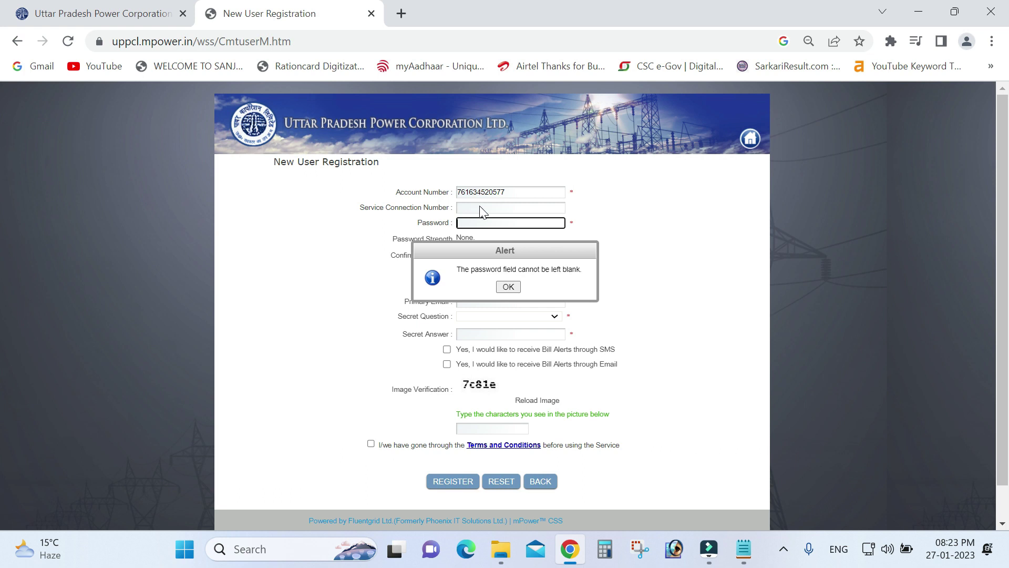
Step: Dismiss the blank-password warning, then enter and confirm the new account password
{"action": "left_click", "coordinate": [508, 286]}
{"action": "left_click", "coordinate": [485, 222]}
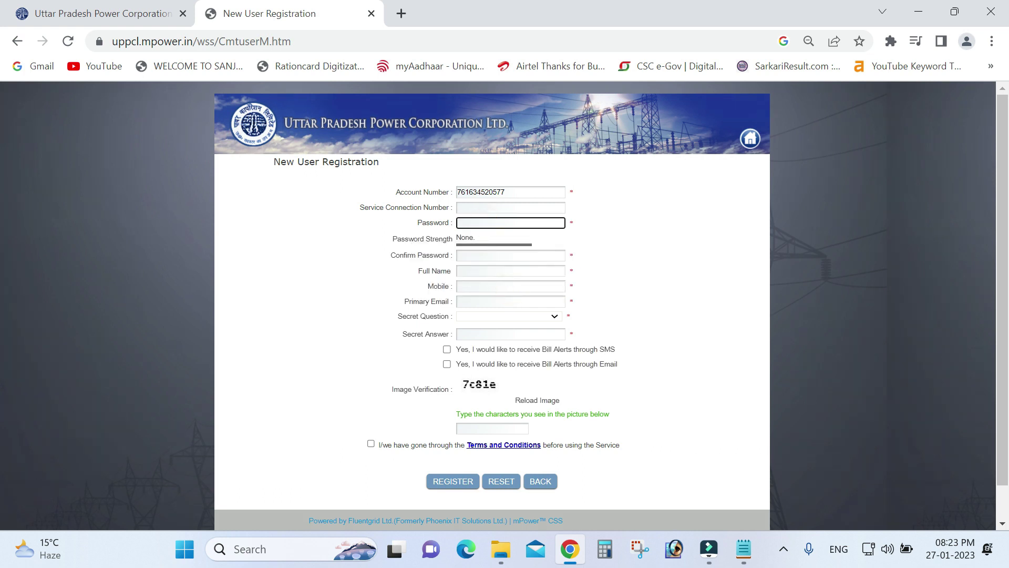
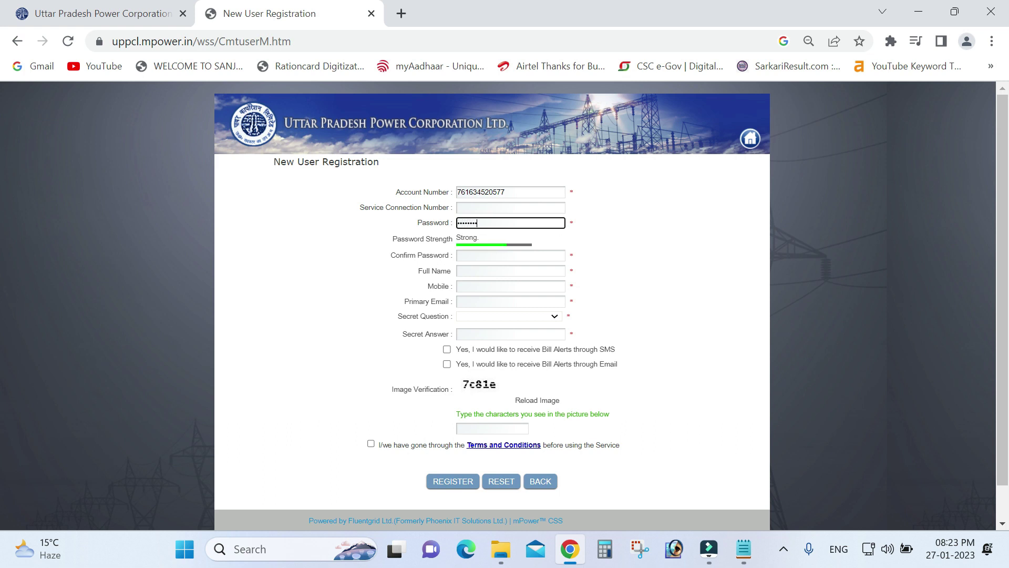
{"action": "left_click", "coordinate": [484, 255]}
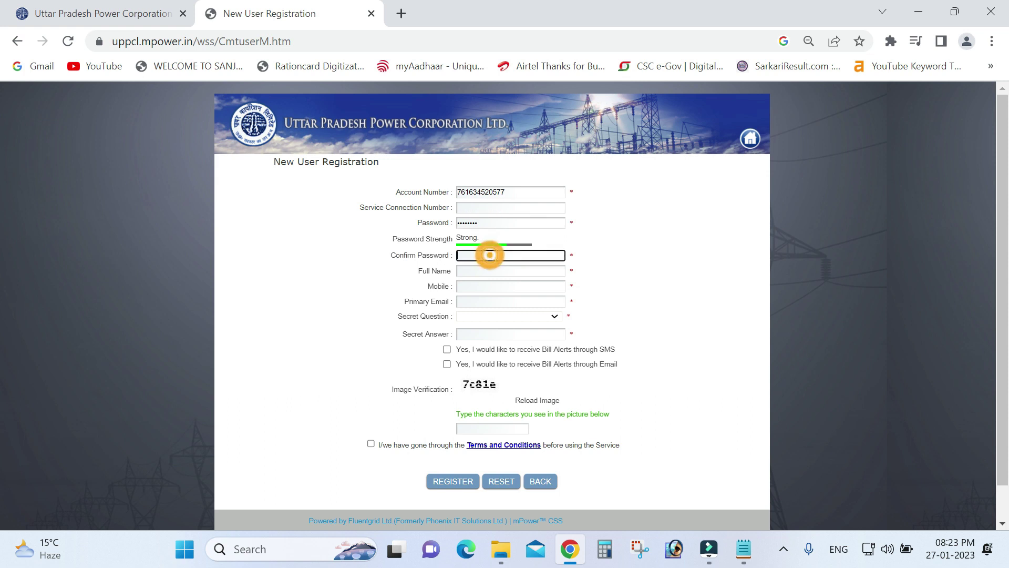
Step: Enter the full name in capitals, fill the mobile number, and start typing the e-mail address
{"action": "left_click", "coordinate": [482, 270]}
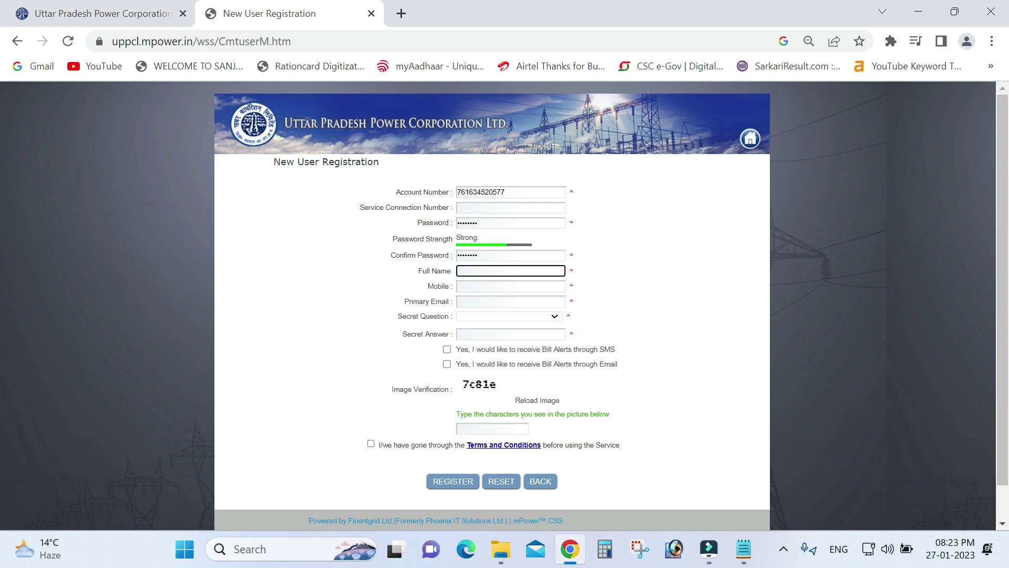
{"action": "key", "text": "Caps_Lock"}
{"action": "type", "text": "SLAM"}
{"action": "key", "text": "BackSpace"}
{"action": "key", "text": "BackSpace"}
{"action": "key", "text": "BackSpace"}
{"action": "key", "text": "BackSpace"}
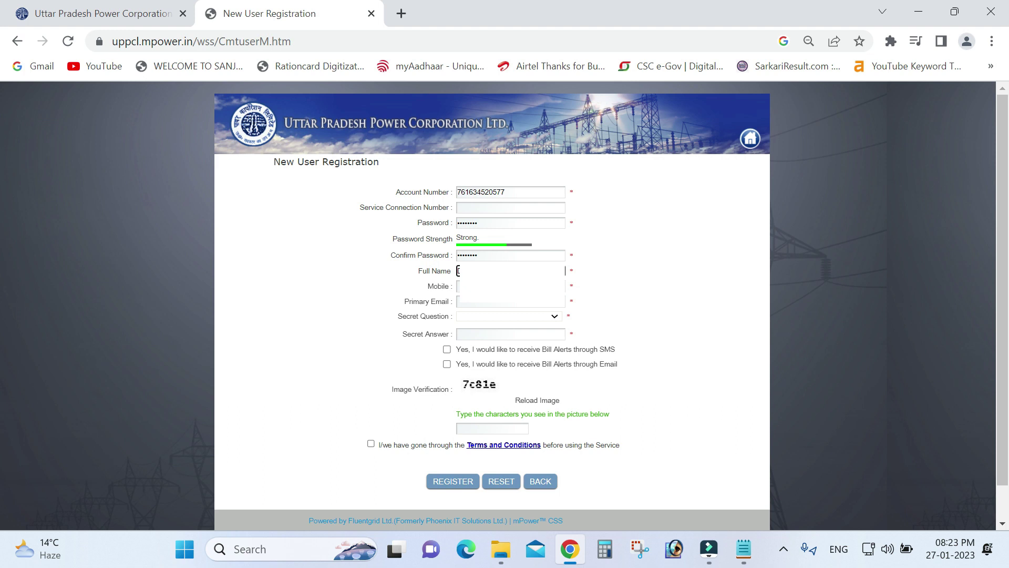
{"action": "left_click", "coordinate": [458, 286]}
{"action": "left_click", "coordinate": [458, 302]}
{"action": "key", "text": "Caps_Lock"}
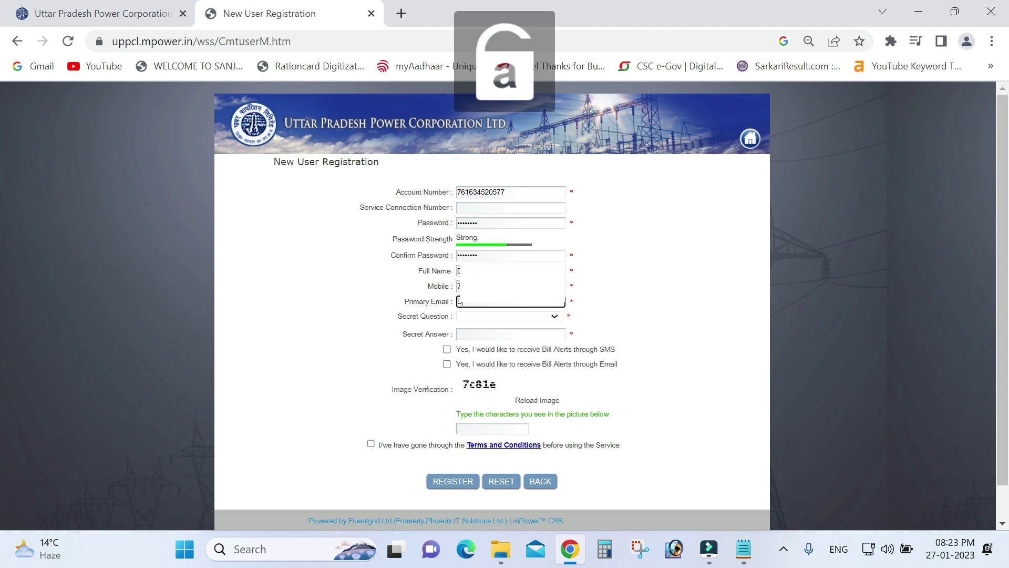
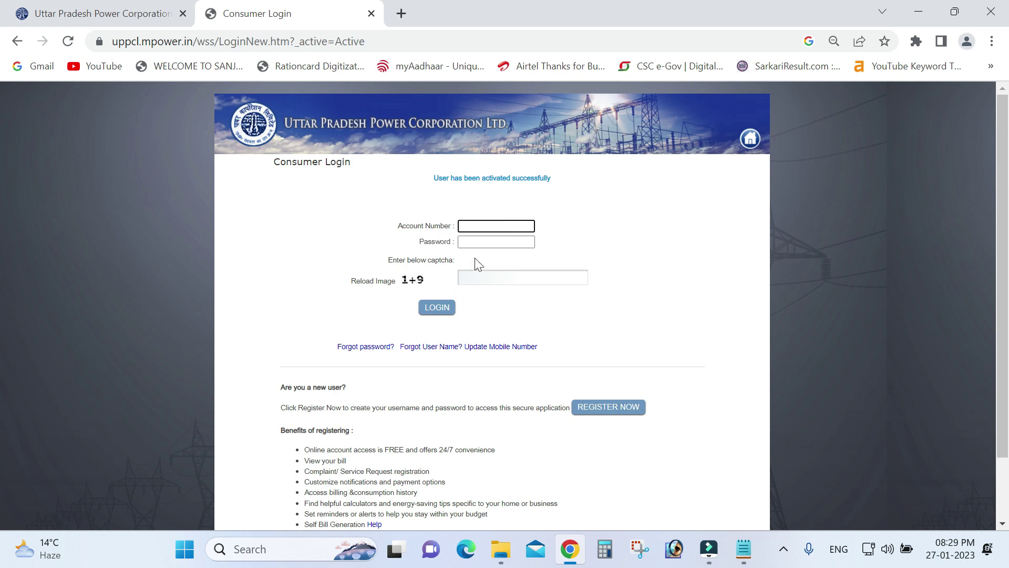
Step: Log in with the new account, answering the captcha sum with 10
{"action": "left_click", "coordinate": [478, 225]}
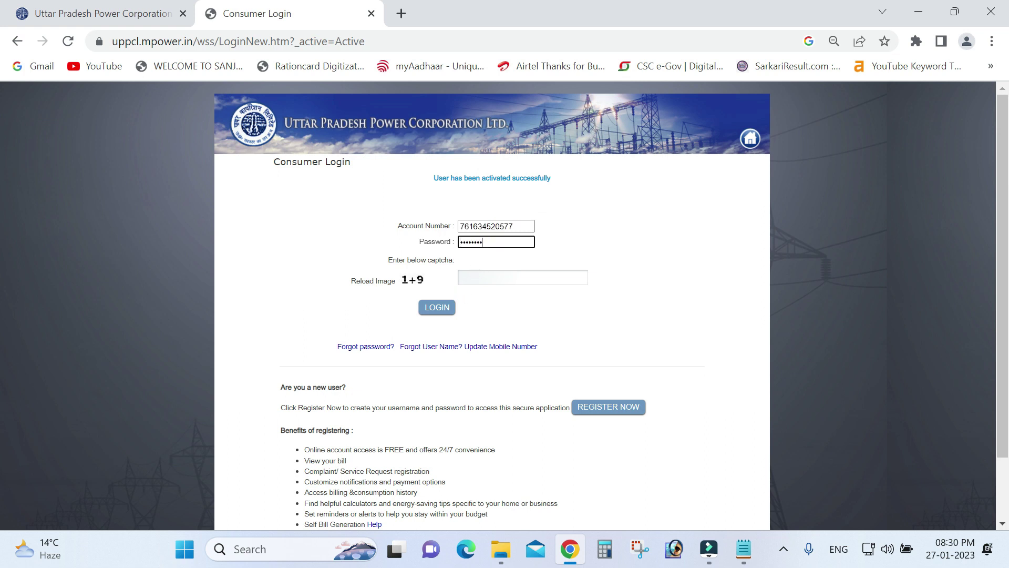
{"action": "left_click", "coordinate": [501, 276]}
{"action": "type", "text": "10"}
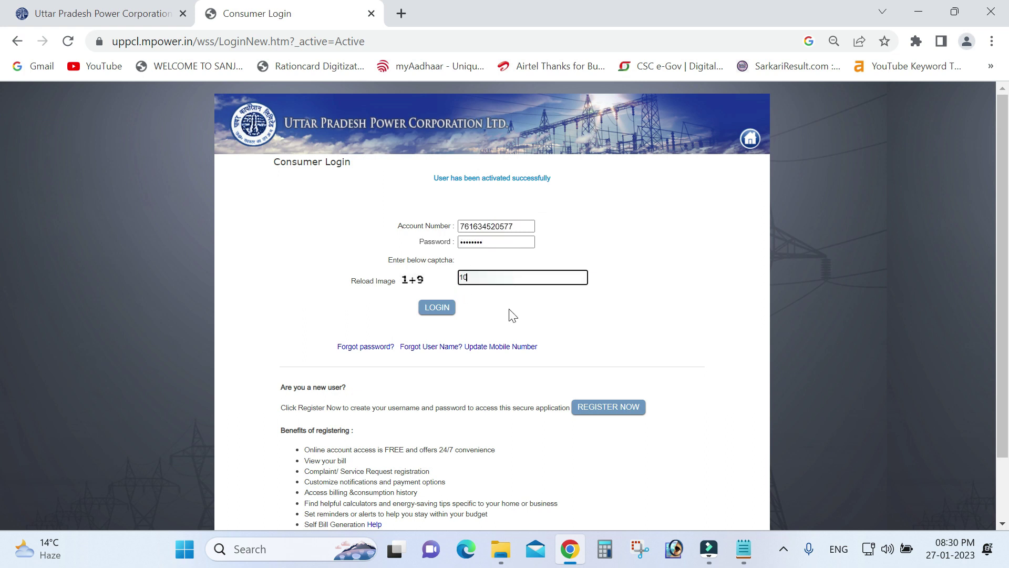
{"action": "left_click", "coordinate": [443, 314]}
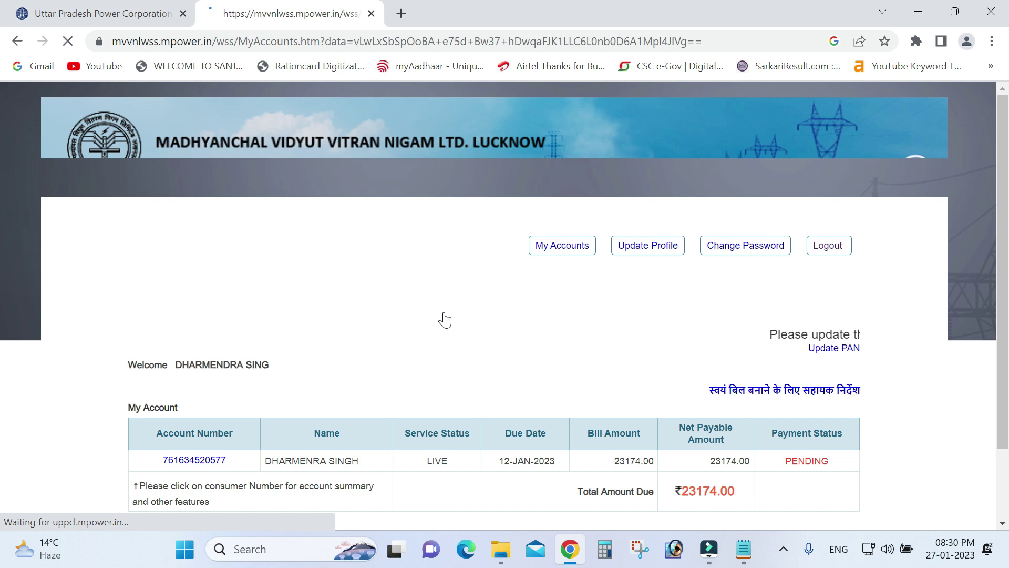
Step: Reload the linked accounts list and open the account showing ₹23174.00 pending
{"action": "scroll", "coordinate": [445, 319], "scroll_direction": "down", "scroll_amount": 2}
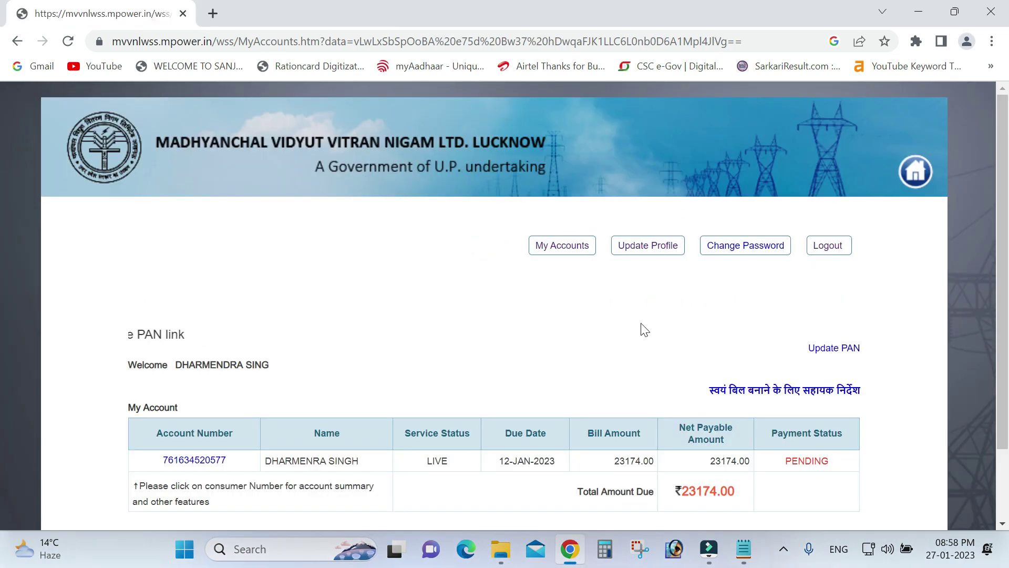
{"action": "scroll", "coordinate": [633, 310], "scroll_direction": "down", "scroll_amount": 1}
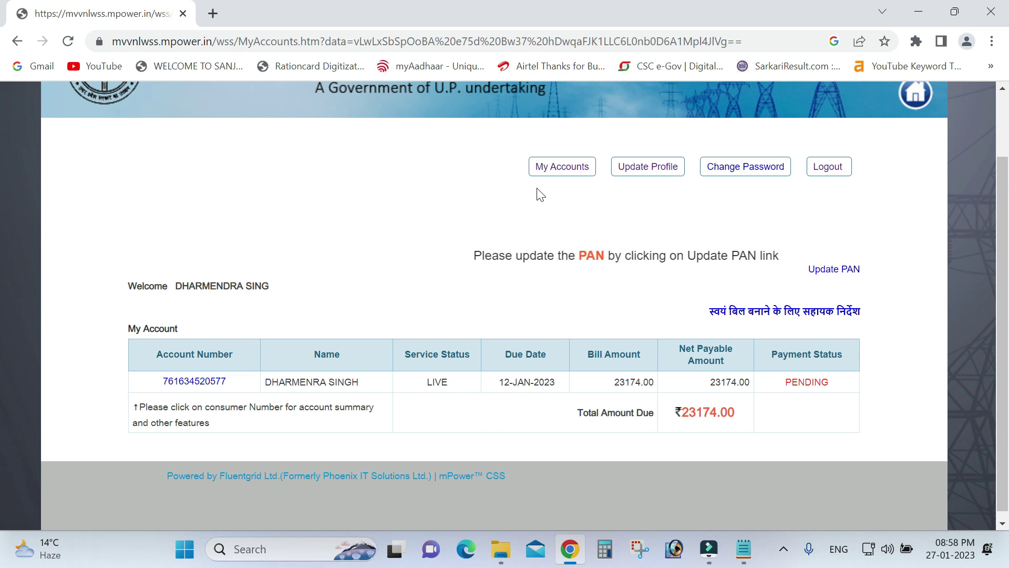
{"action": "left_click", "coordinate": [559, 173]}
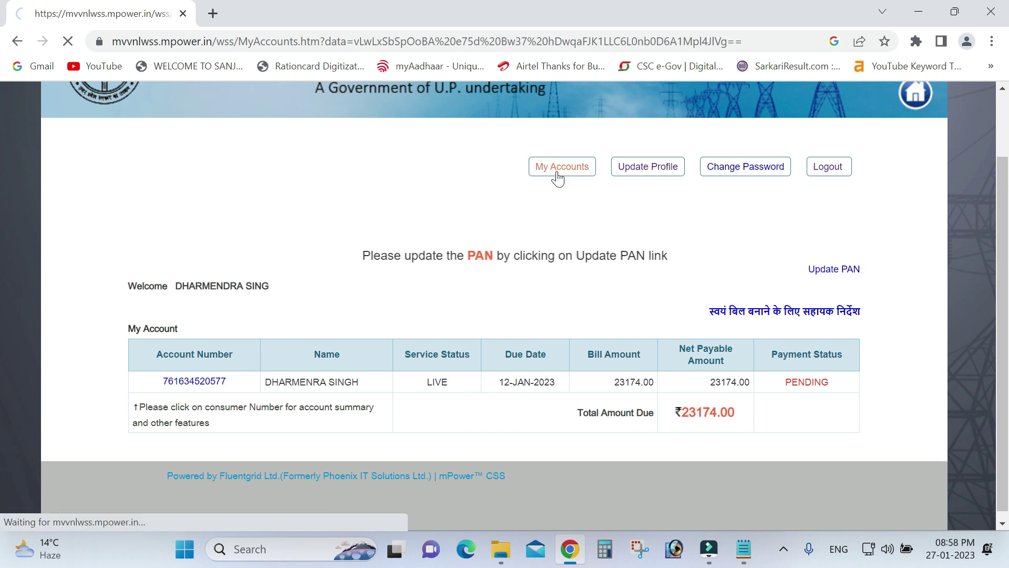
{"action": "scroll", "coordinate": [421, 355], "scroll_direction": "down", "scroll_amount": 2}
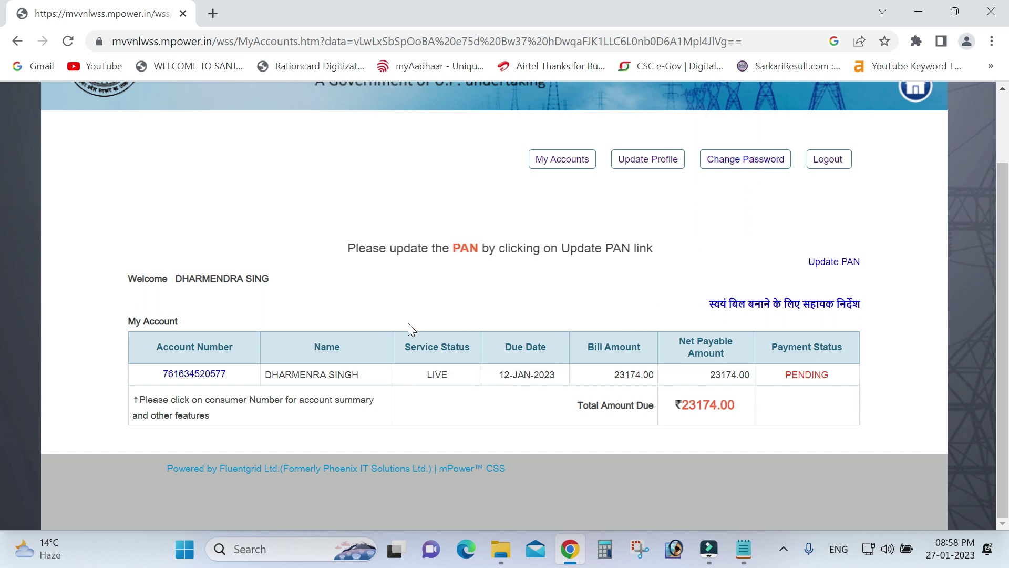
{"action": "left_click", "coordinate": [200, 379]}
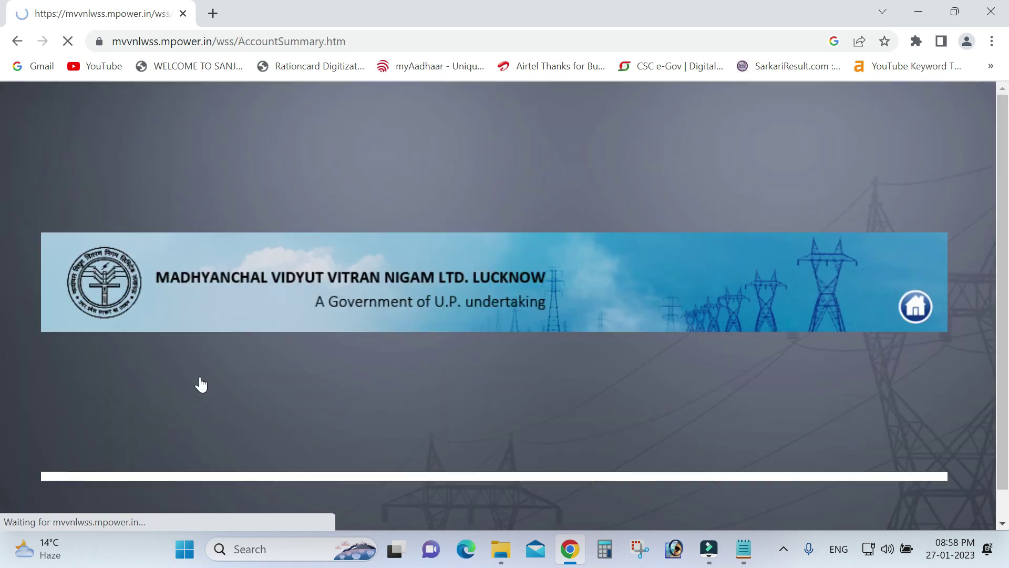
Step: Dismiss the Flash Player alert and review the Jan-2023 bill of 1543.19, 23173.77 arrears and Request History
{"action": "left_click", "coordinate": [601, 169]}
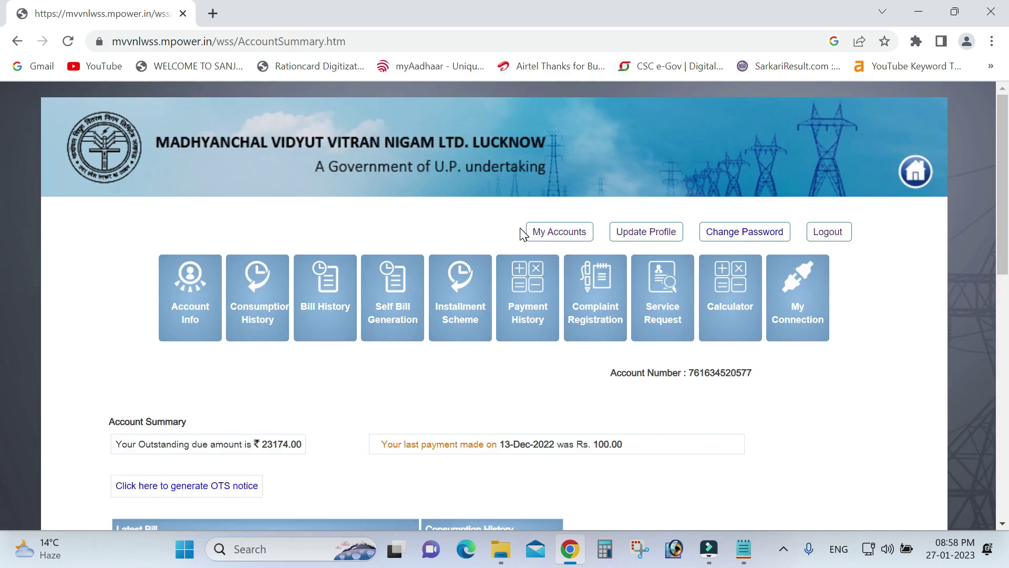
{"action": "scroll", "coordinate": [649, 314], "scroll_direction": "down", "scroll_amount": 1}
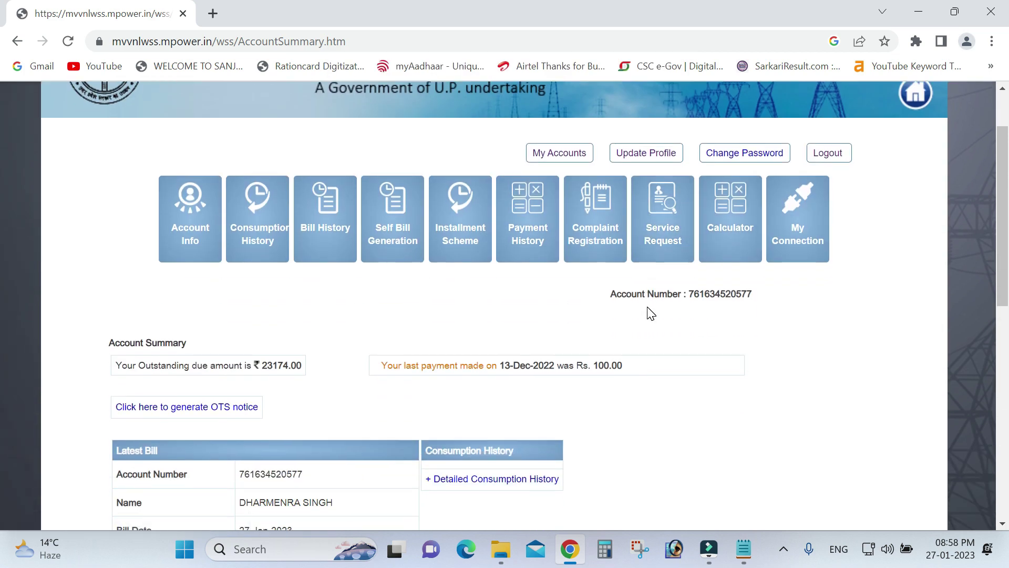
{"action": "scroll", "coordinate": [649, 312], "scroll_direction": "up", "scroll_amount": 1}
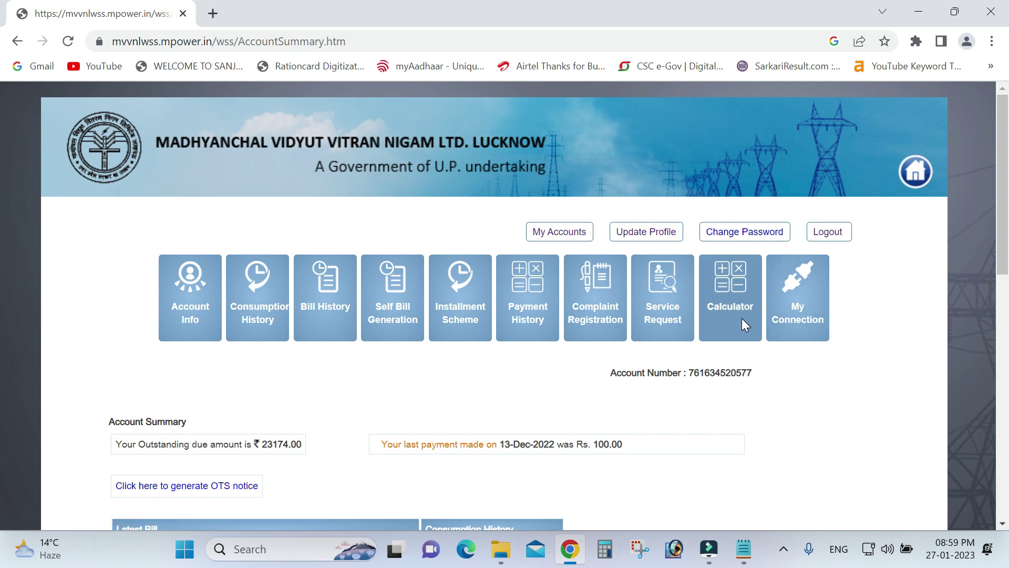
{"action": "scroll", "coordinate": [743, 318], "scroll_direction": "down", "scroll_amount": 5}
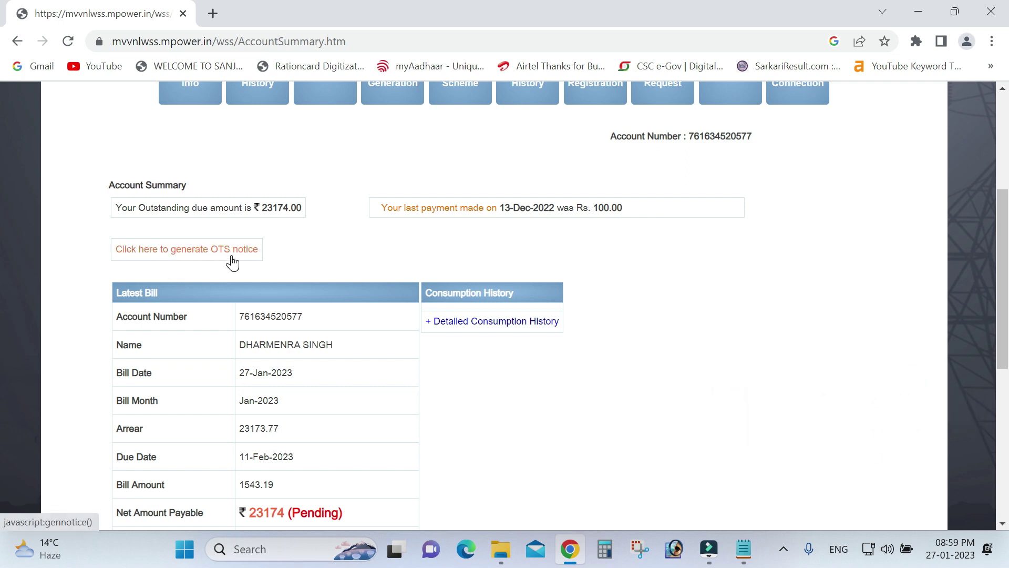
{"action": "scroll", "coordinate": [233, 261], "scroll_direction": "down", "scroll_amount": 3}
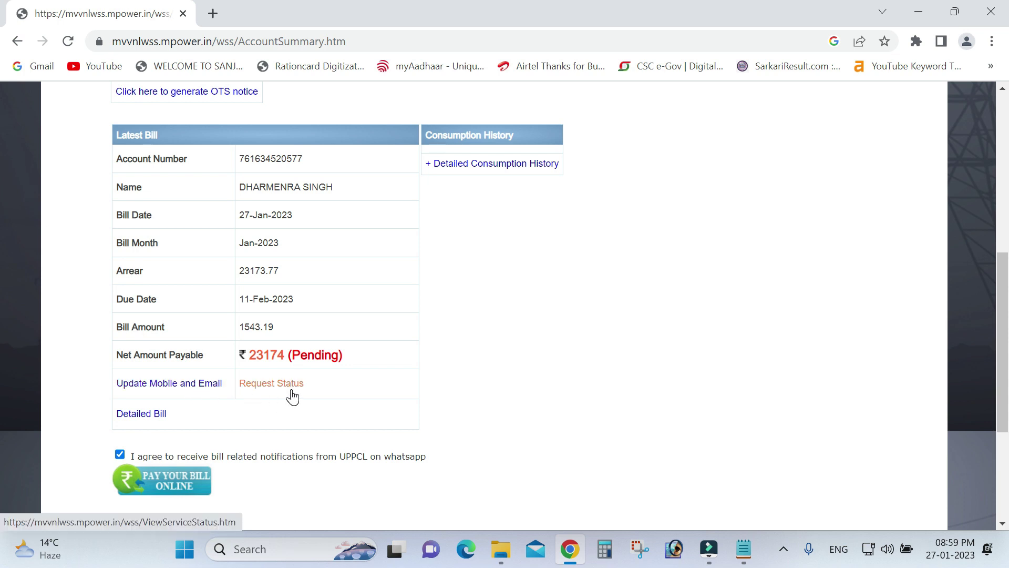
{"action": "scroll", "coordinate": [284, 398], "scroll_direction": "down", "scroll_amount": 3}
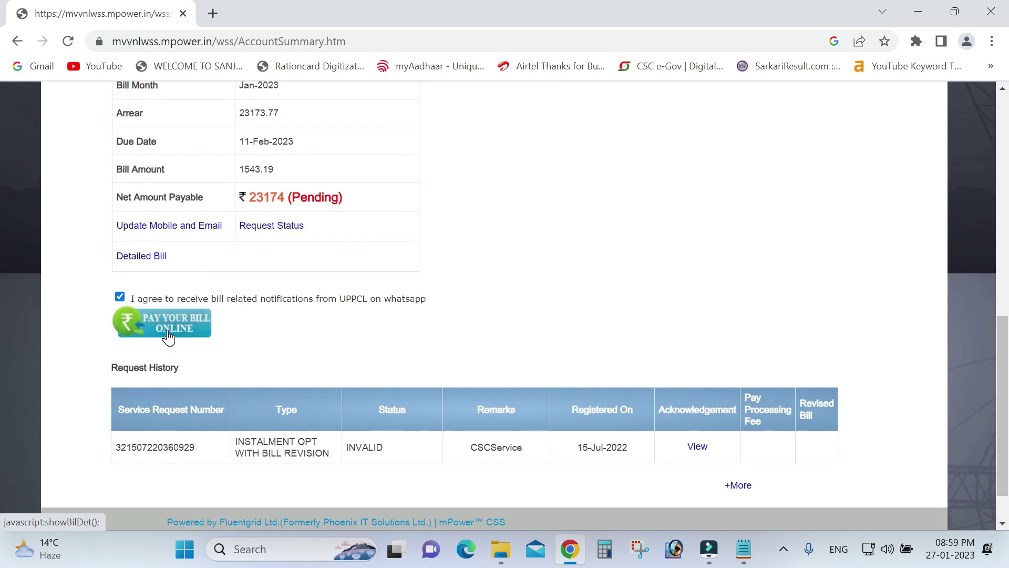
{"action": "scroll", "coordinate": [387, 375], "scroll_direction": "down", "scroll_amount": 1}
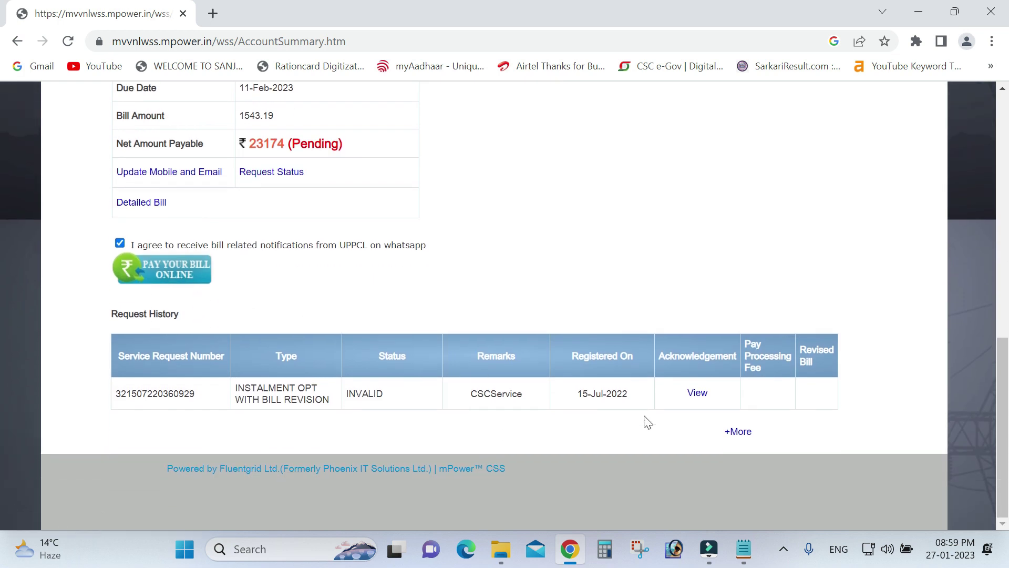
Step: View the full Request Status list, where the instalment request shows as rejected
{"action": "left_click", "coordinate": [736, 437]}
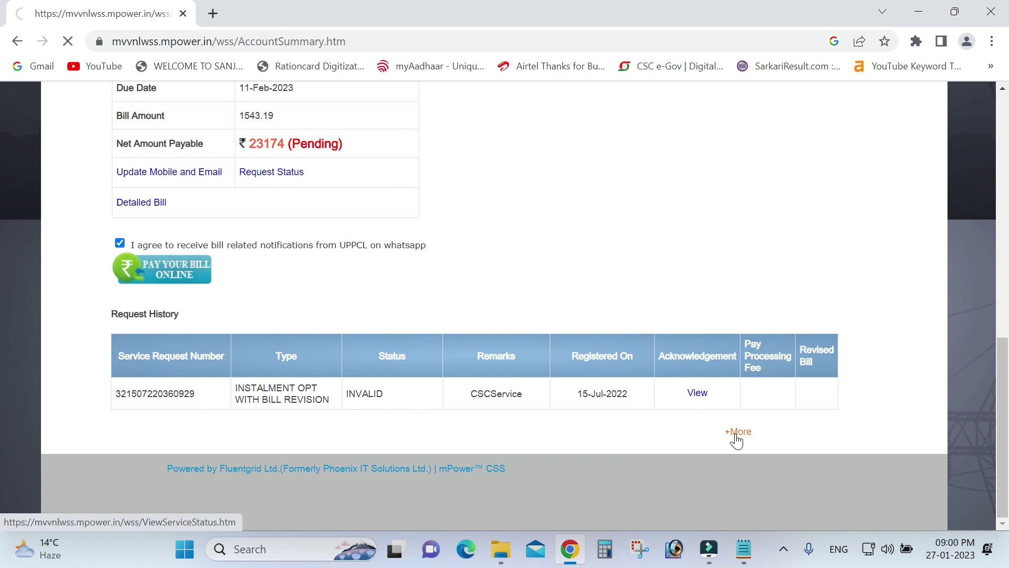
{"action": "scroll", "coordinate": [721, 440], "scroll_direction": "down", "scroll_amount": 3}
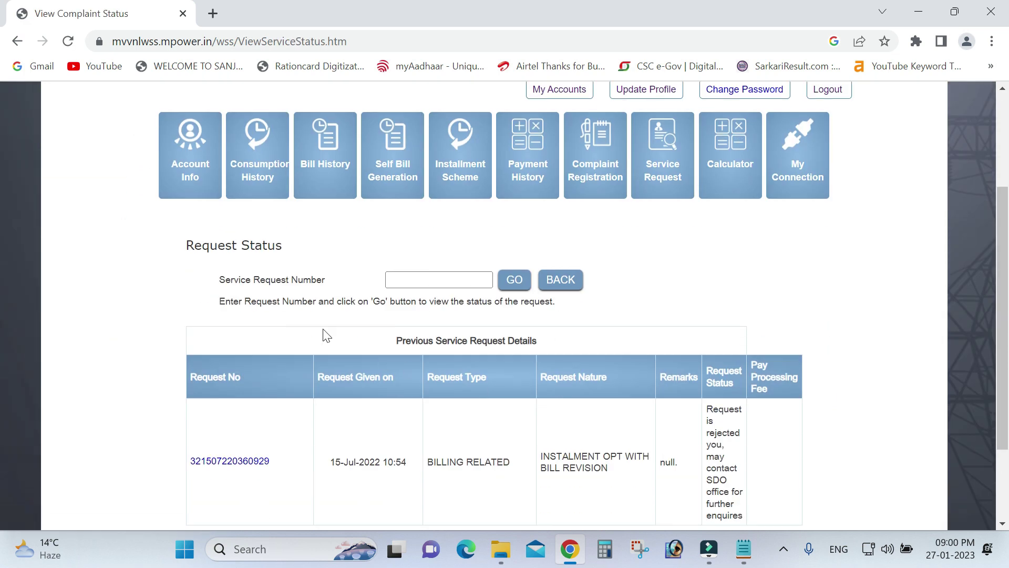
{"action": "scroll", "coordinate": [841, 348], "scroll_direction": "down", "scroll_amount": 2}
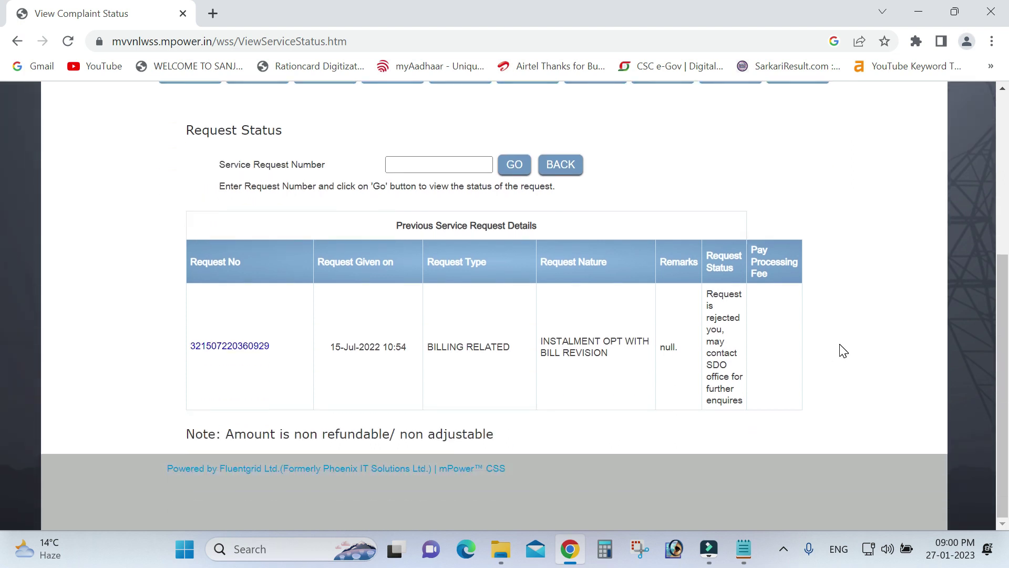
Step: Open Self Bill Generation, which reports this month's bill is already generated
{"action": "scroll", "coordinate": [840, 348], "scroll_direction": "up", "scroll_amount": 5}
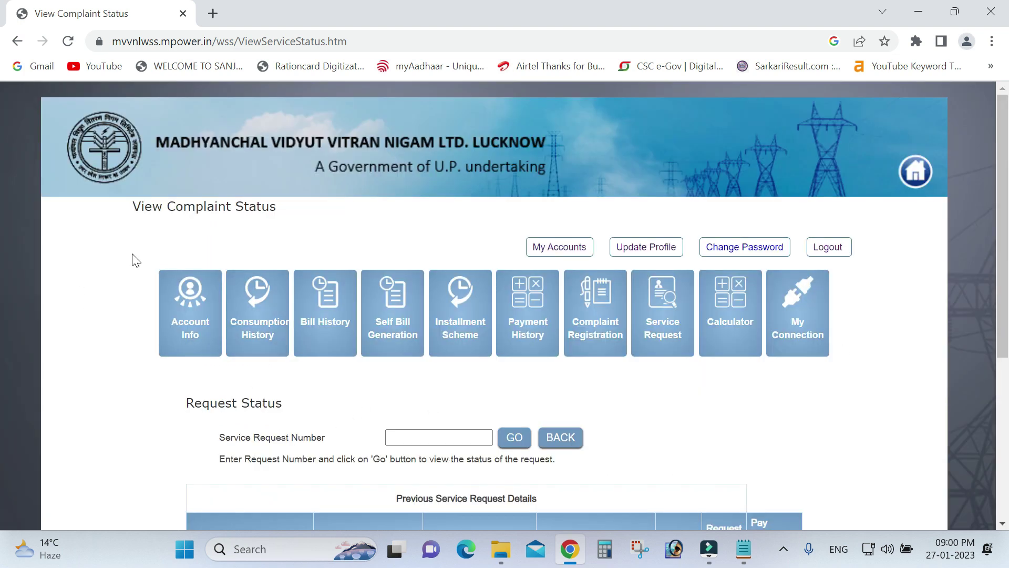
{"action": "left_click", "coordinate": [396, 345]}
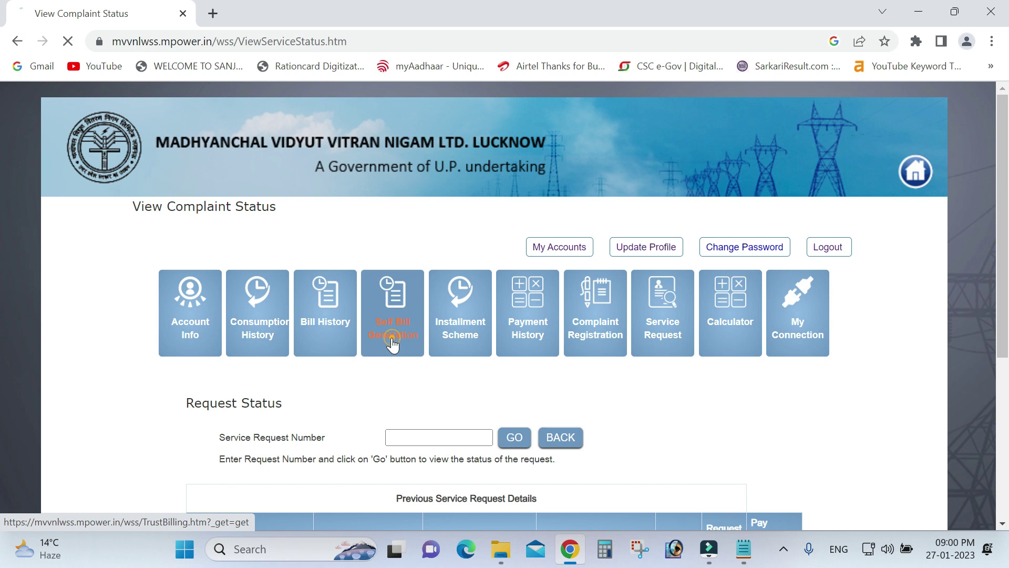
{"action": "scroll", "coordinate": [390, 344], "scroll_direction": "down", "scroll_amount": 1}
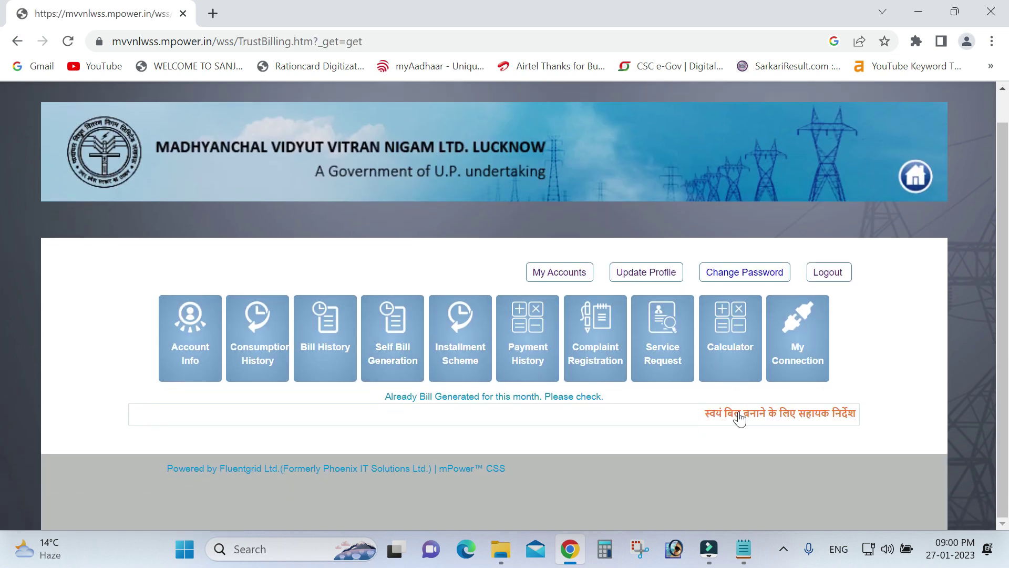